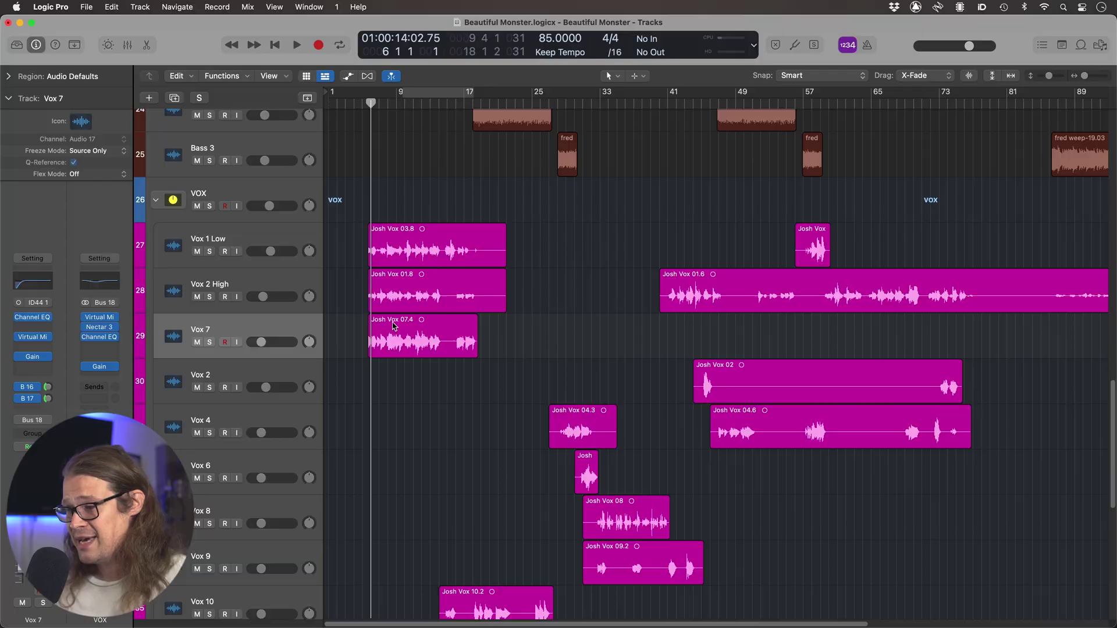
- Bring iZotope RX 9 forward with Josh Vox 07.wav loaded and open the Window menu
click(394, 328)
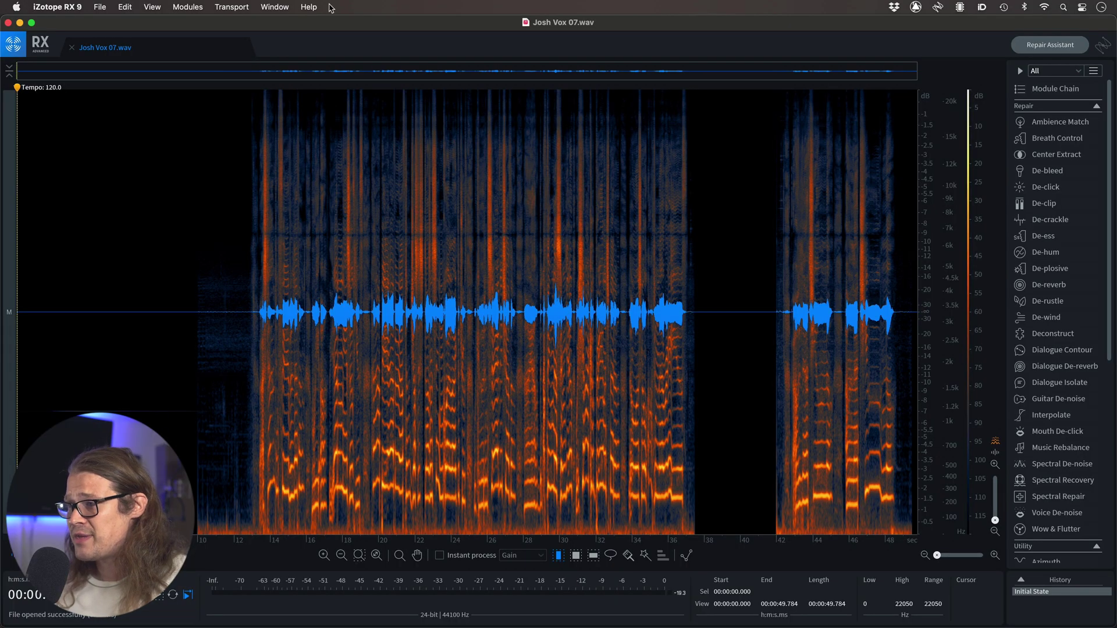
click(275, 8)
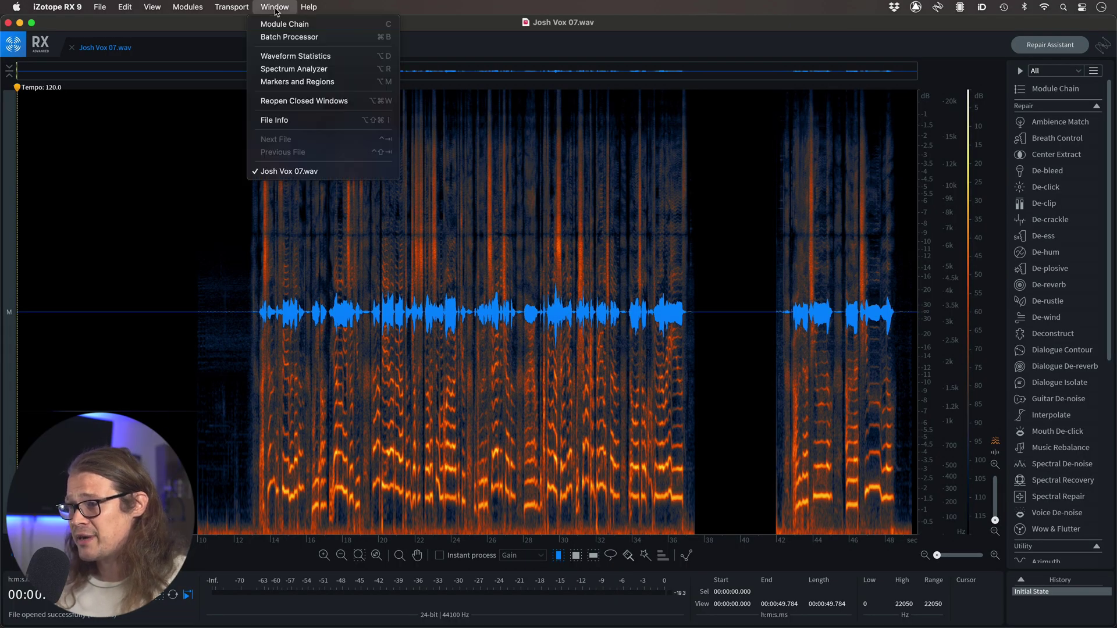
- Open the Module Chain window and inspect both Mouth De-click modules and the De-plosive settings
click(347, 29)
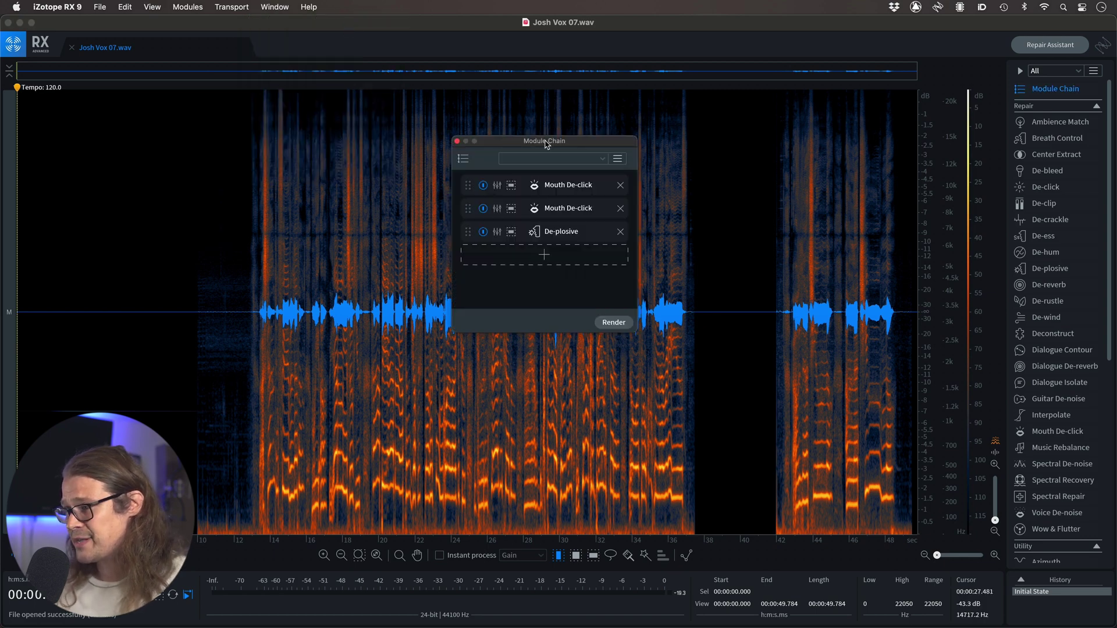
drag(547, 144, 463, 129)
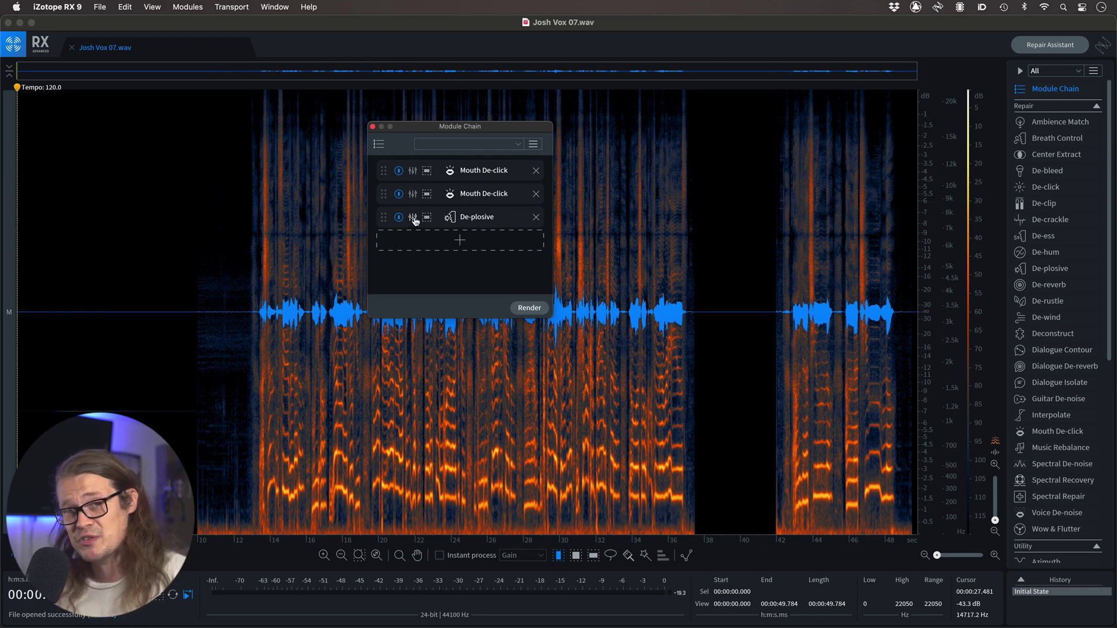
click(412, 172)
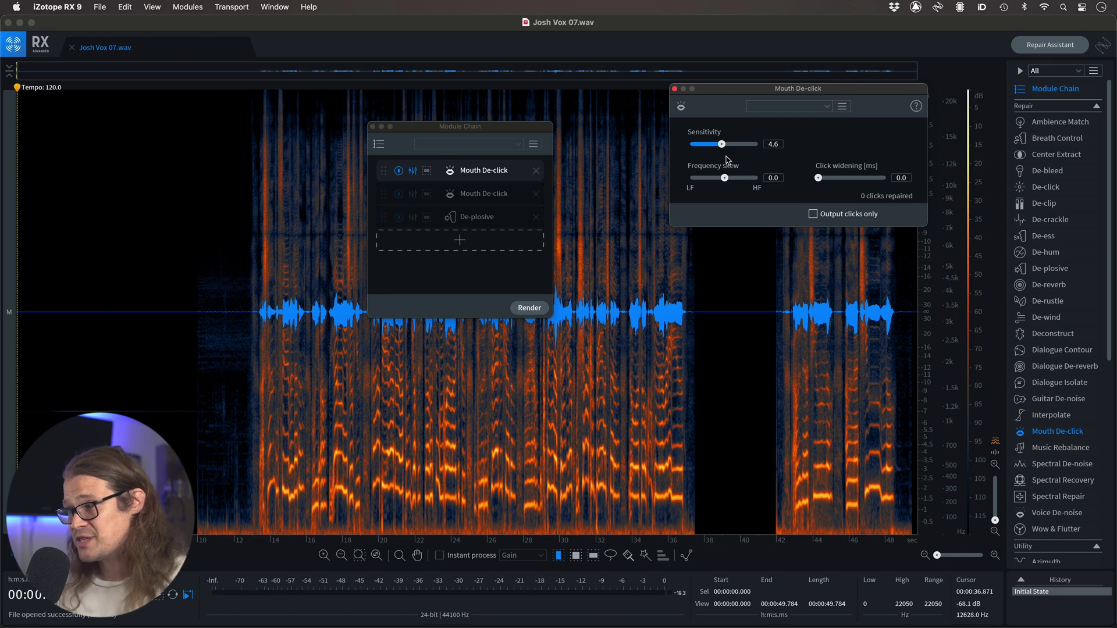
click(681, 88)
click(413, 193)
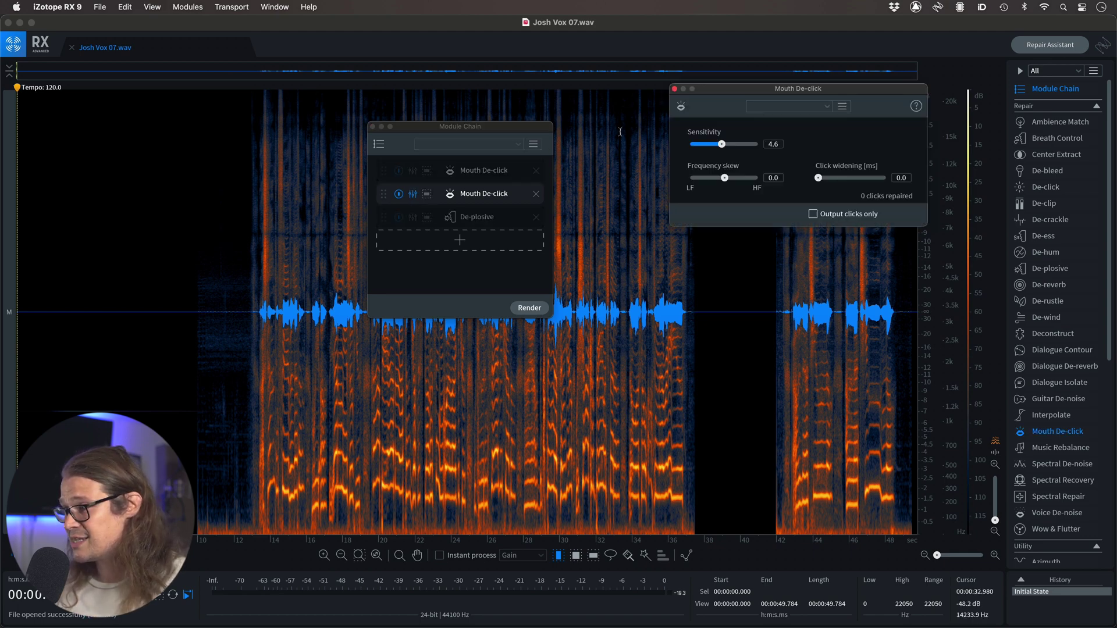
click(674, 89)
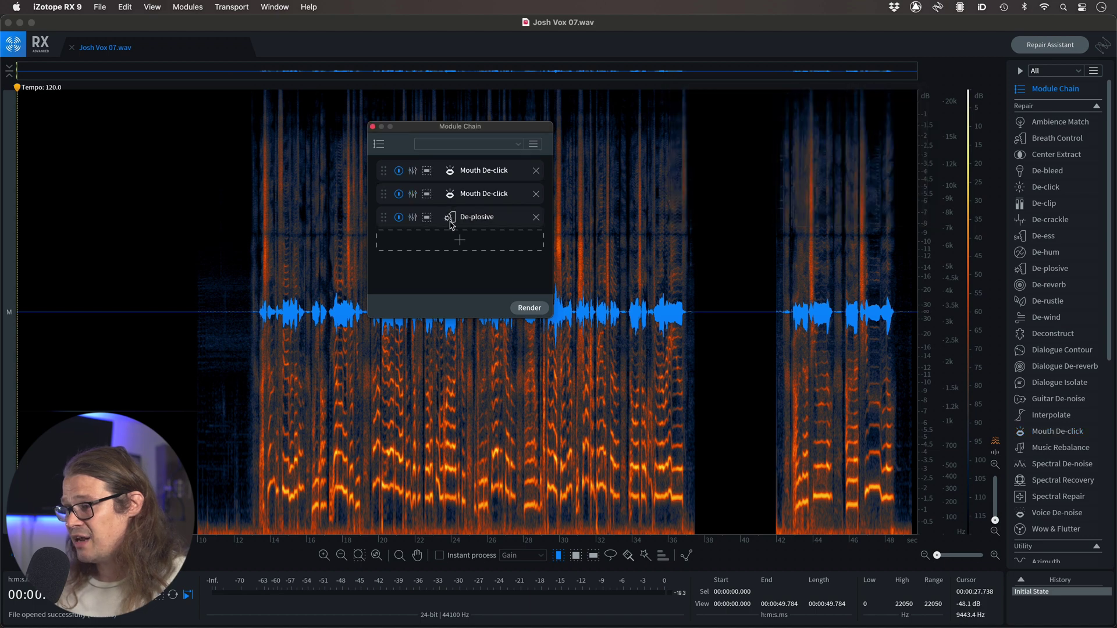
click(412, 217)
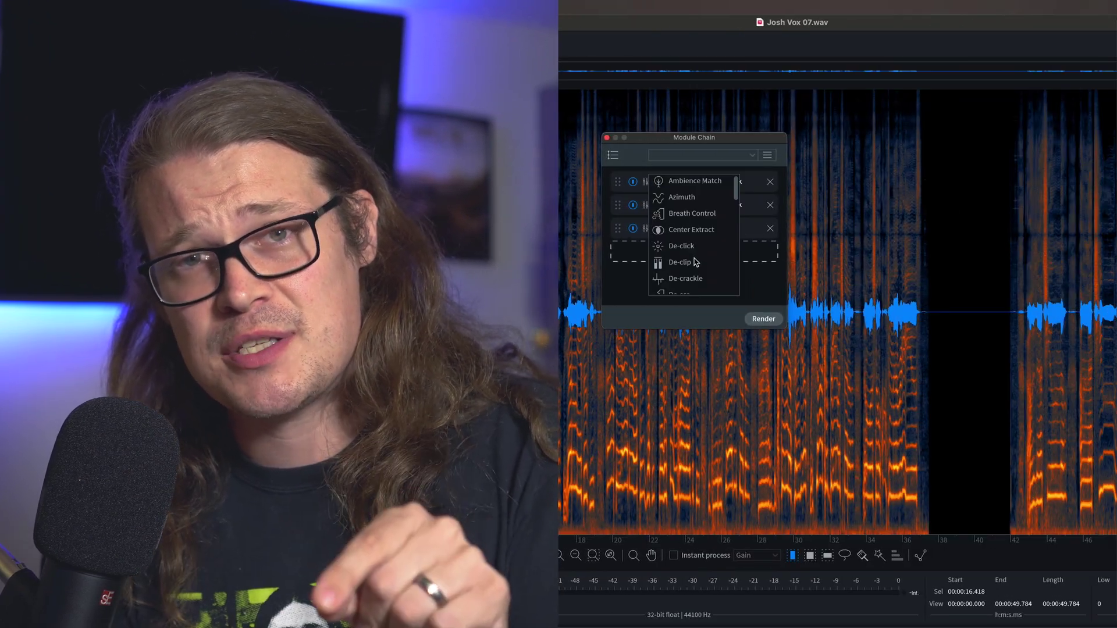
- Add De-clip and De-crackle to the chain, with De-crackle strength raised to about 6.9
click(696, 263)
click(697, 277)
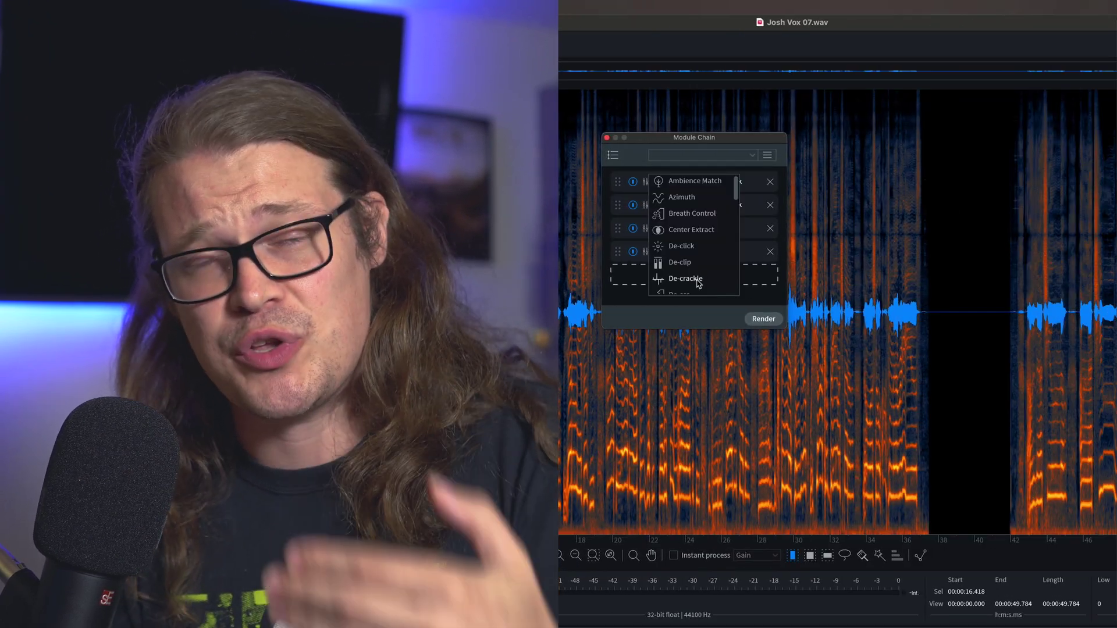
click(698, 282)
click(654, 277)
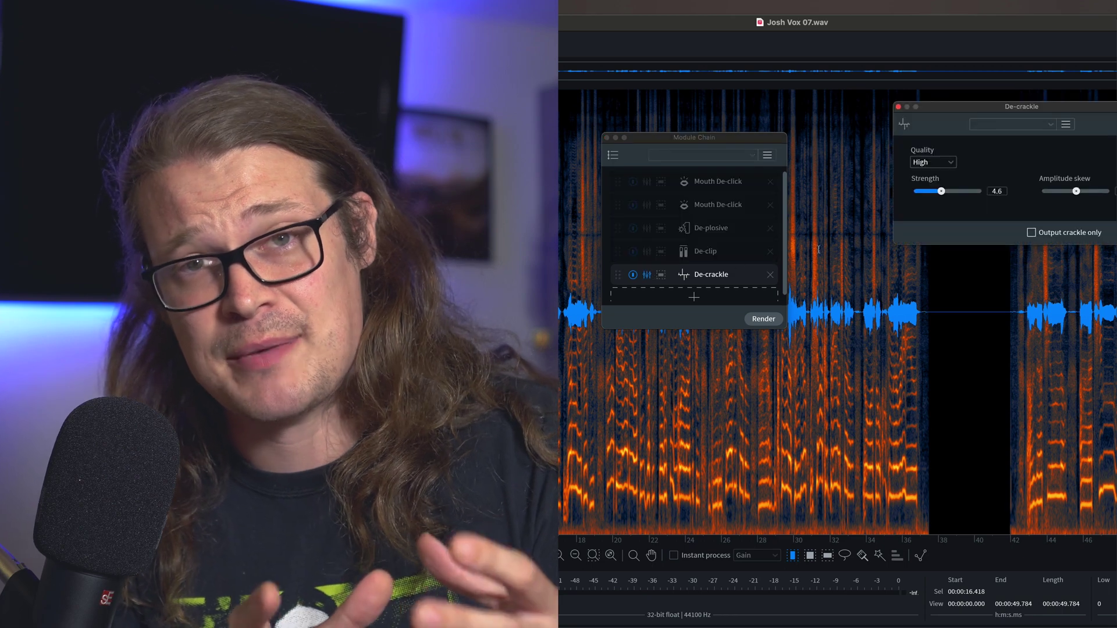
drag(942, 192, 957, 191)
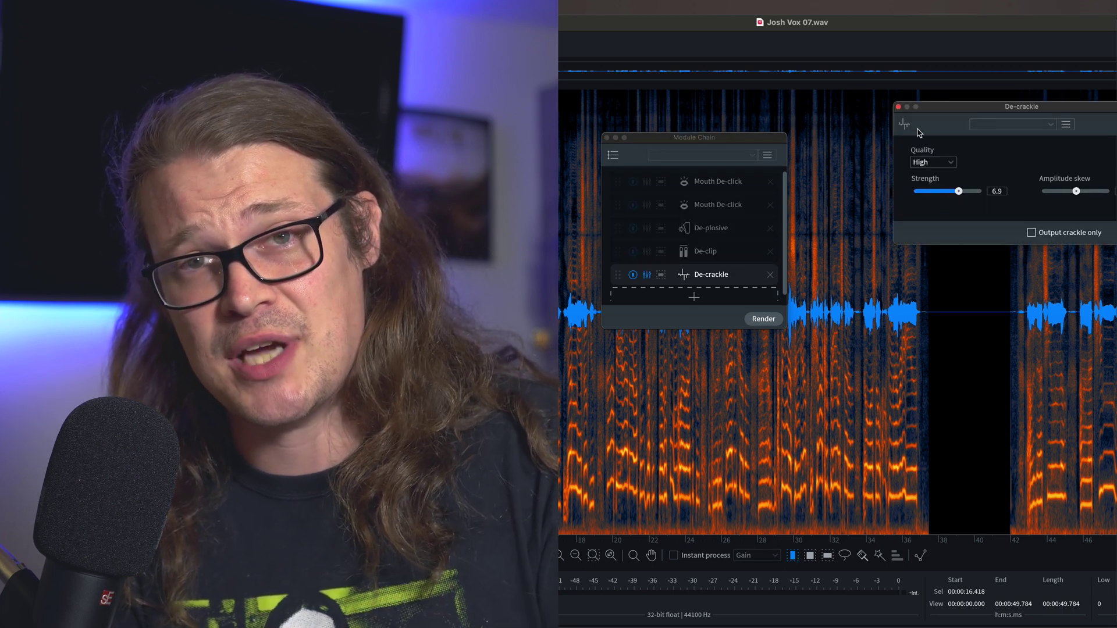
click(899, 107)
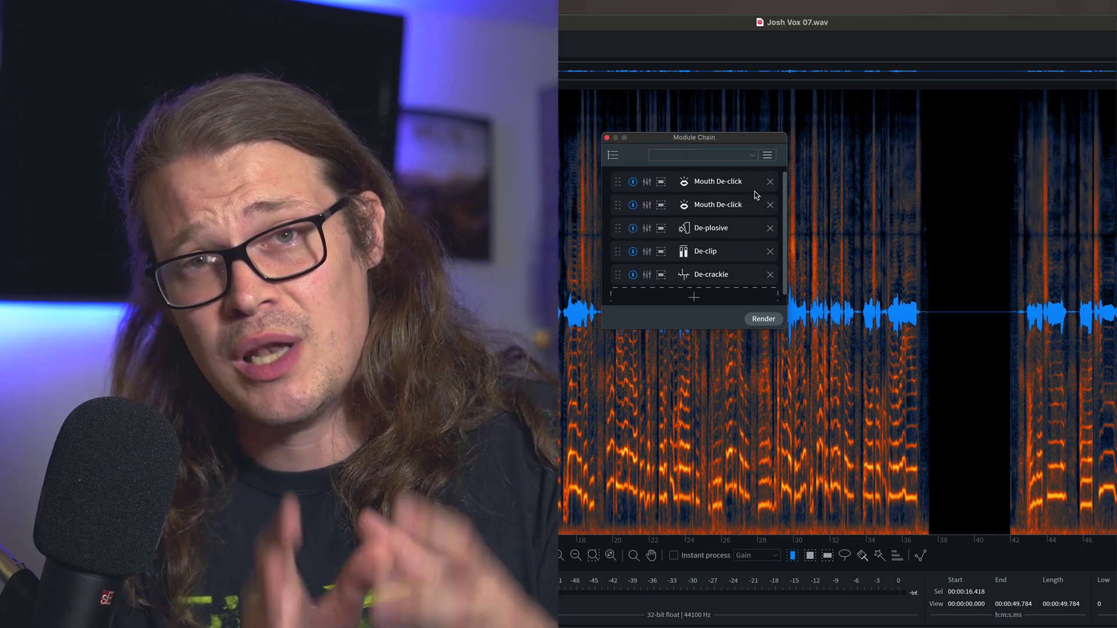
- Save the module chain as a new preset
click(767, 156)
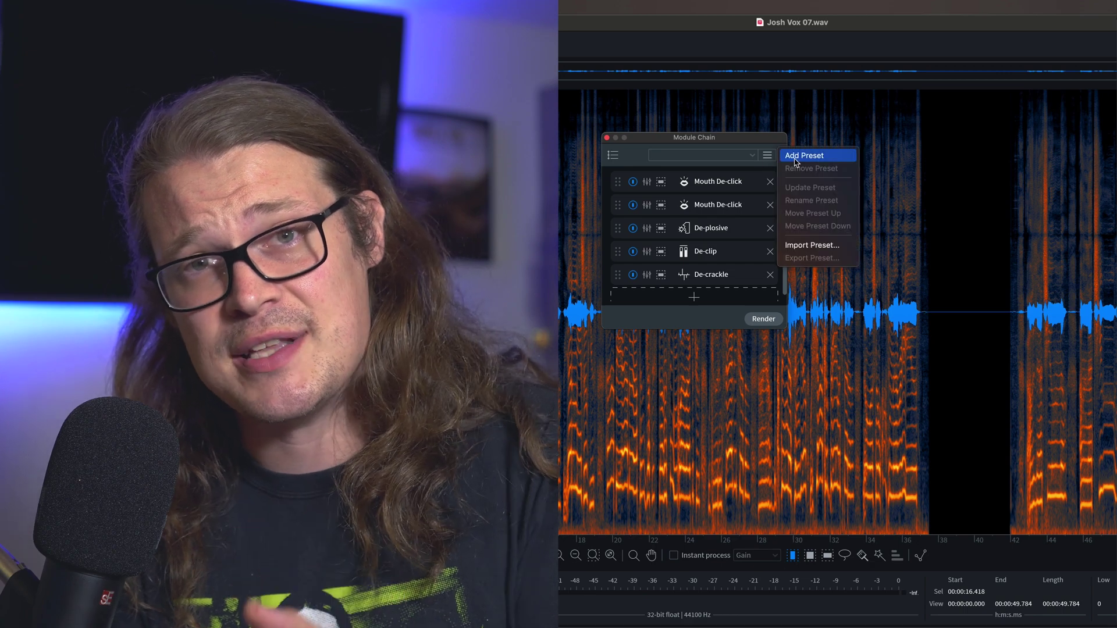
click(797, 156)
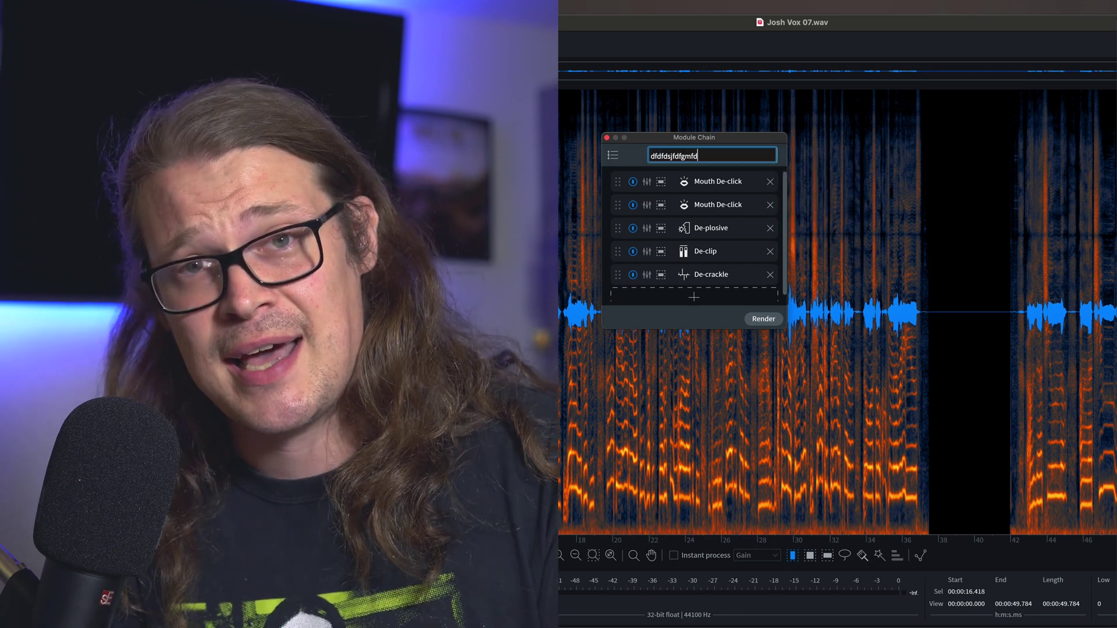
key(Return)
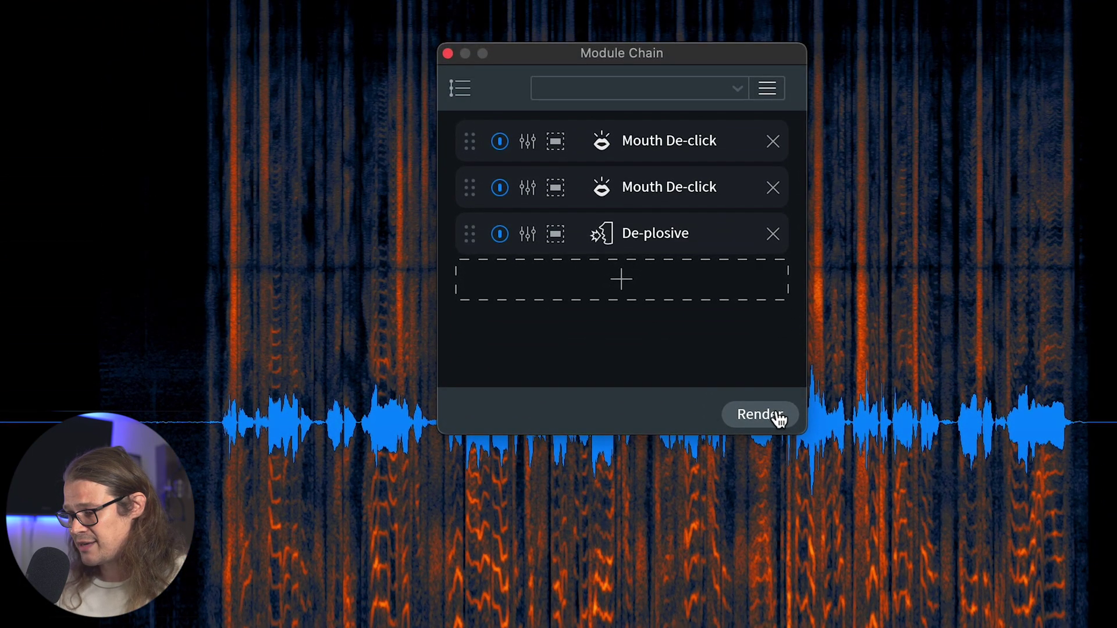
click(768, 116)
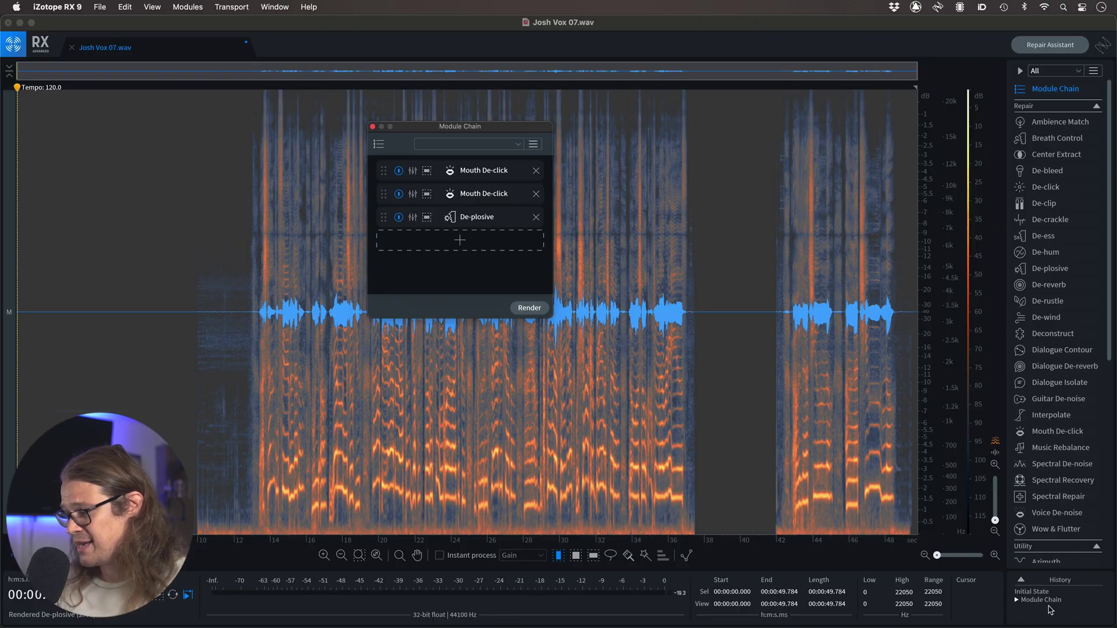
click(1043, 592)
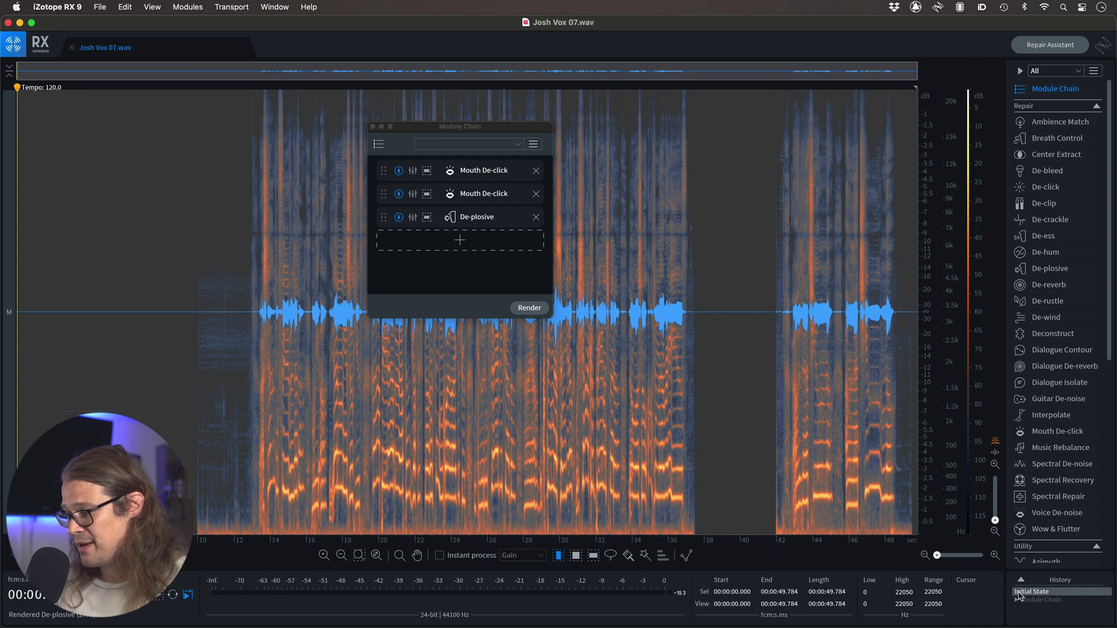
click(1038, 600)
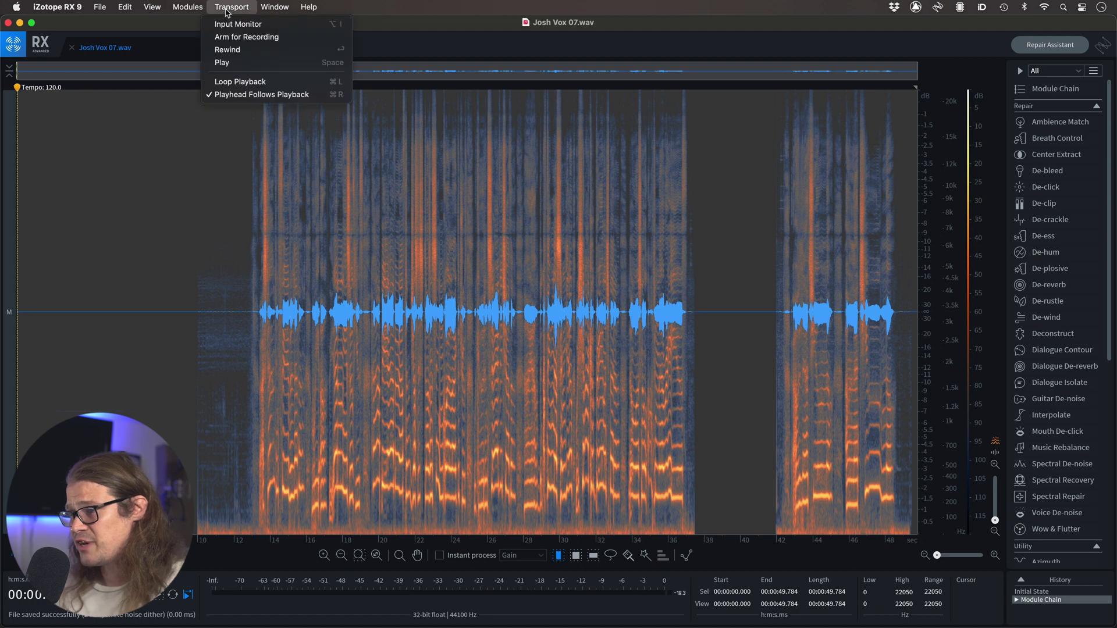
- Open the Batch Processor and the Module Chain windows
mouse_move(275, 7)
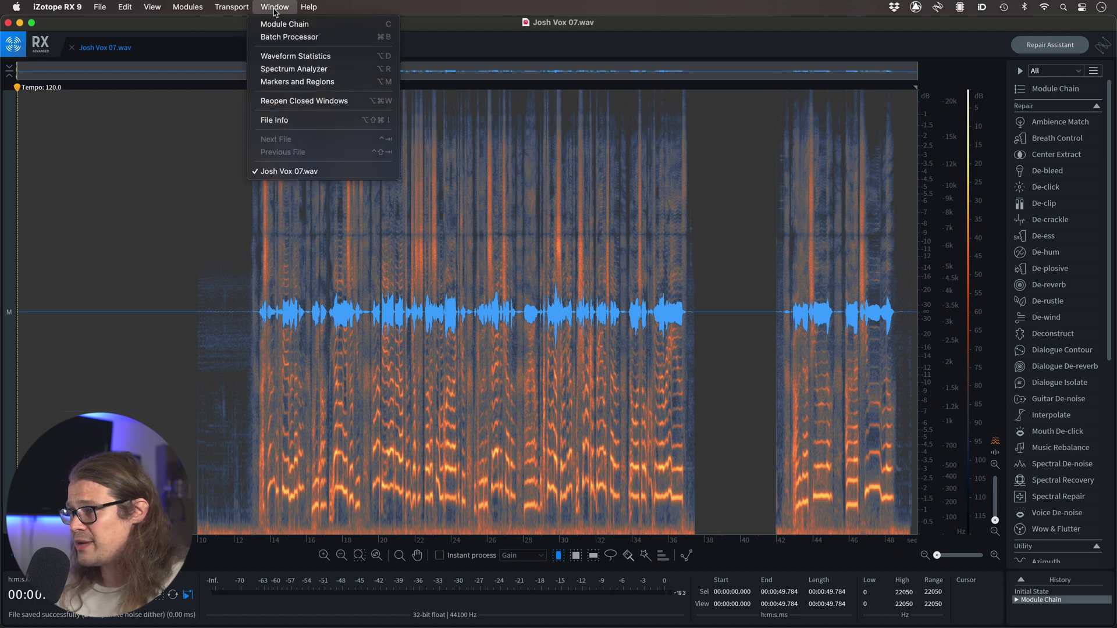
click(287, 37)
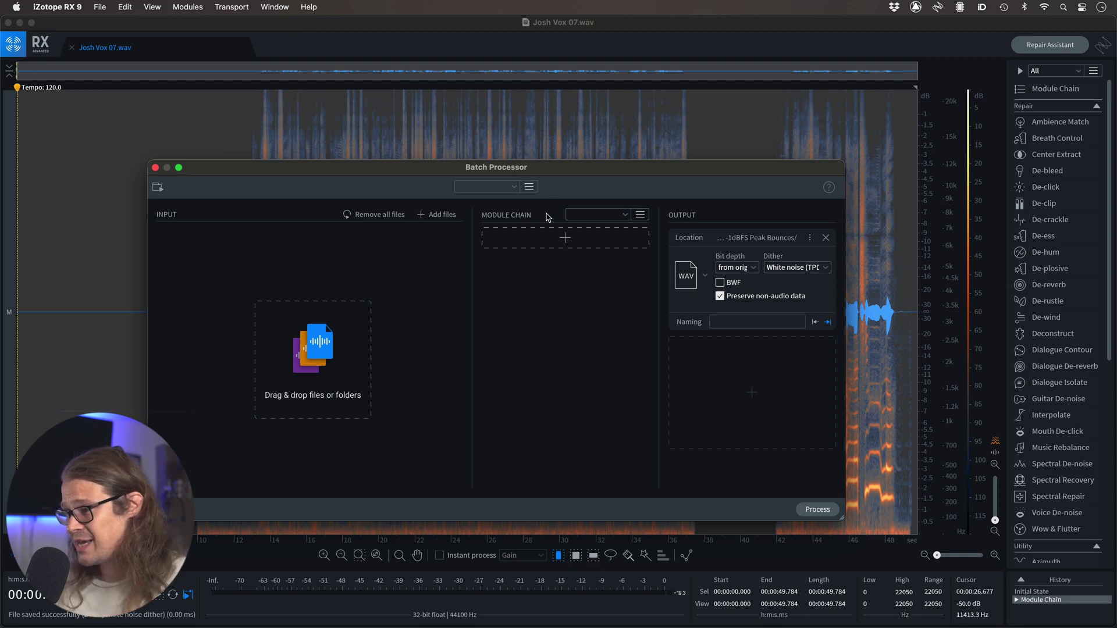
click(275, 7)
click(284, 23)
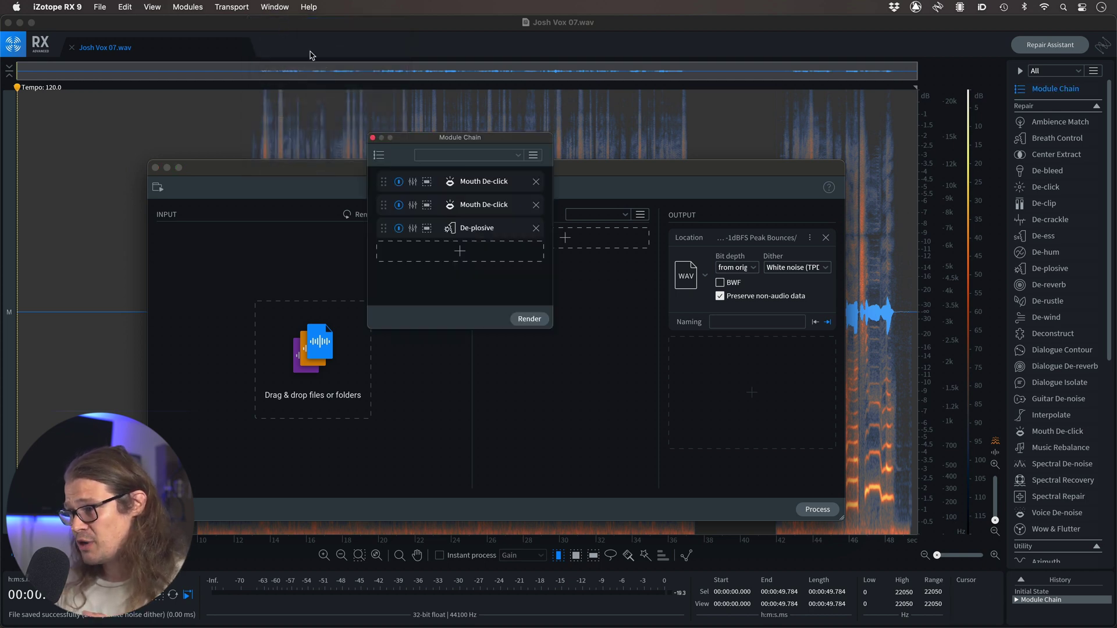
- Save the current module chain as a preset named 'Sam Vocals'
click(436, 156)
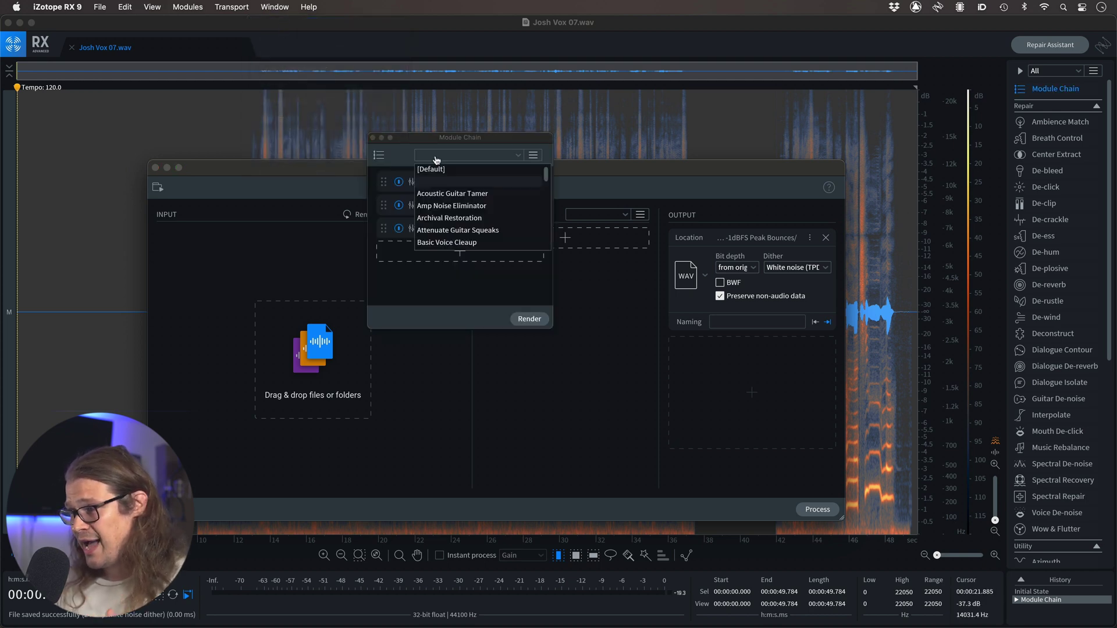
click(532, 156)
click(569, 156)
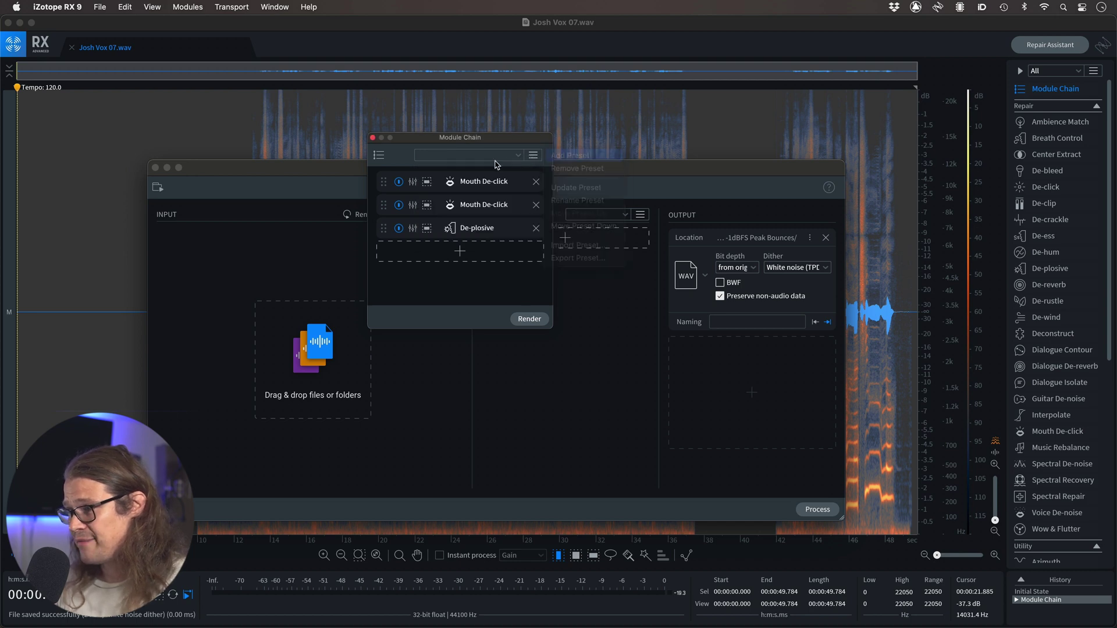
text(Sam Vocals)
key(Return)
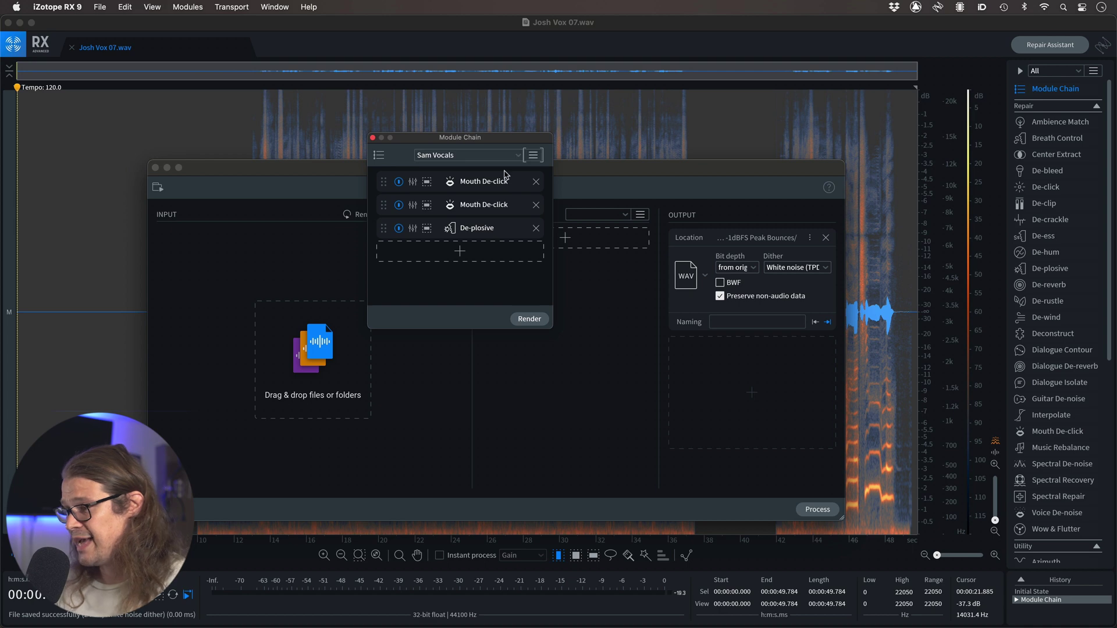
- Close the Module Chain window and load 'Sam Vocals' as the Batch Processor chain
click(373, 138)
click(612, 218)
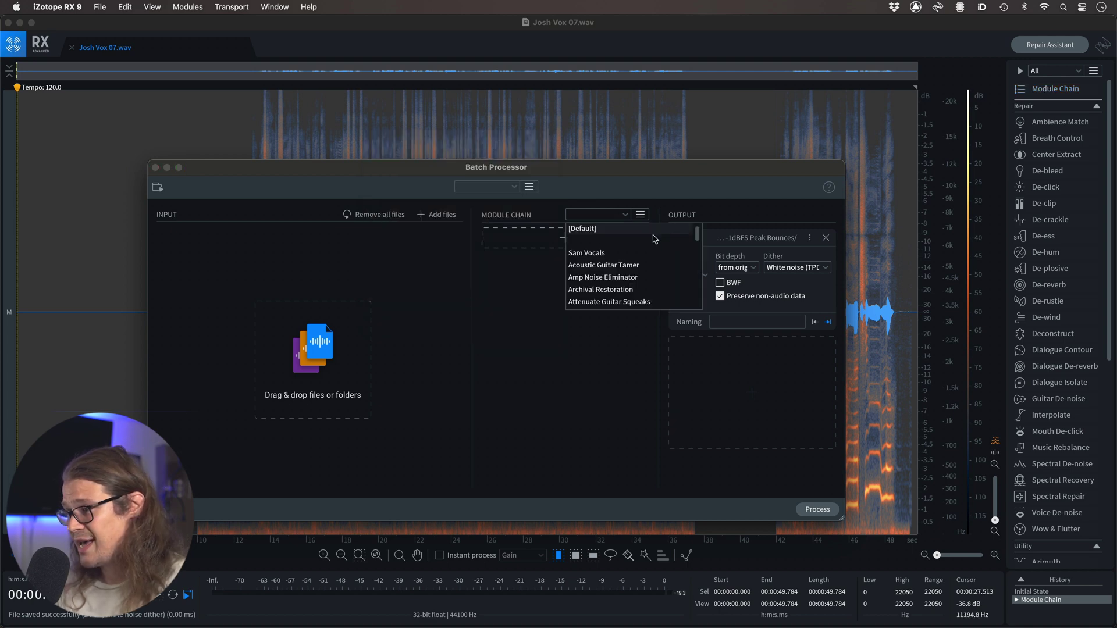
click(598, 253)
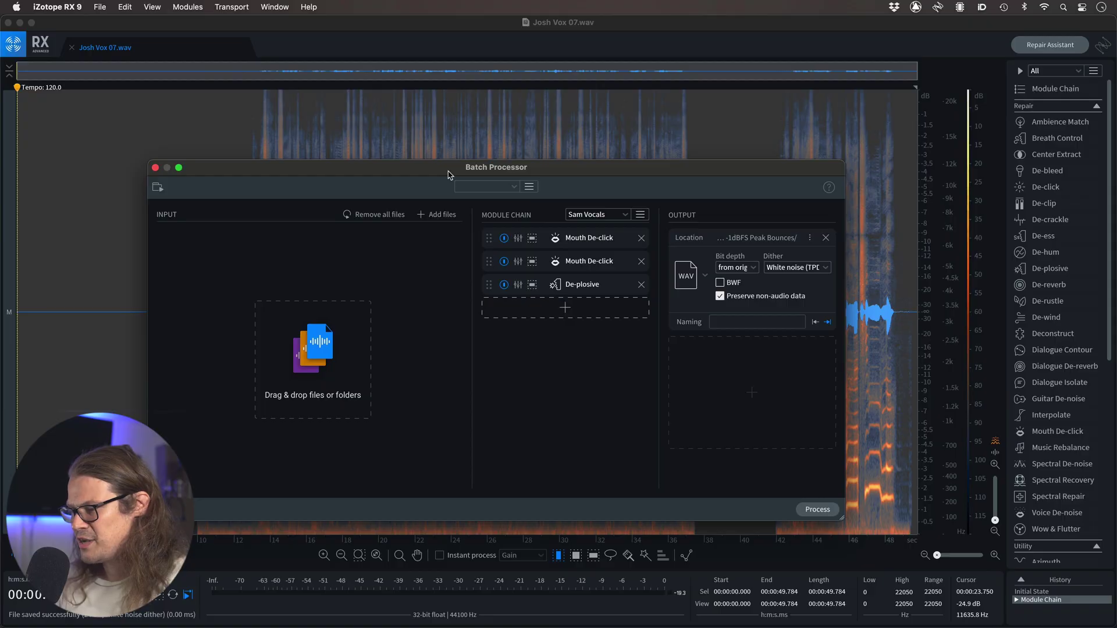
- Add the 13 Josh Vox WAV files from Finder to the Batch Processor input list
key(super+Tab)
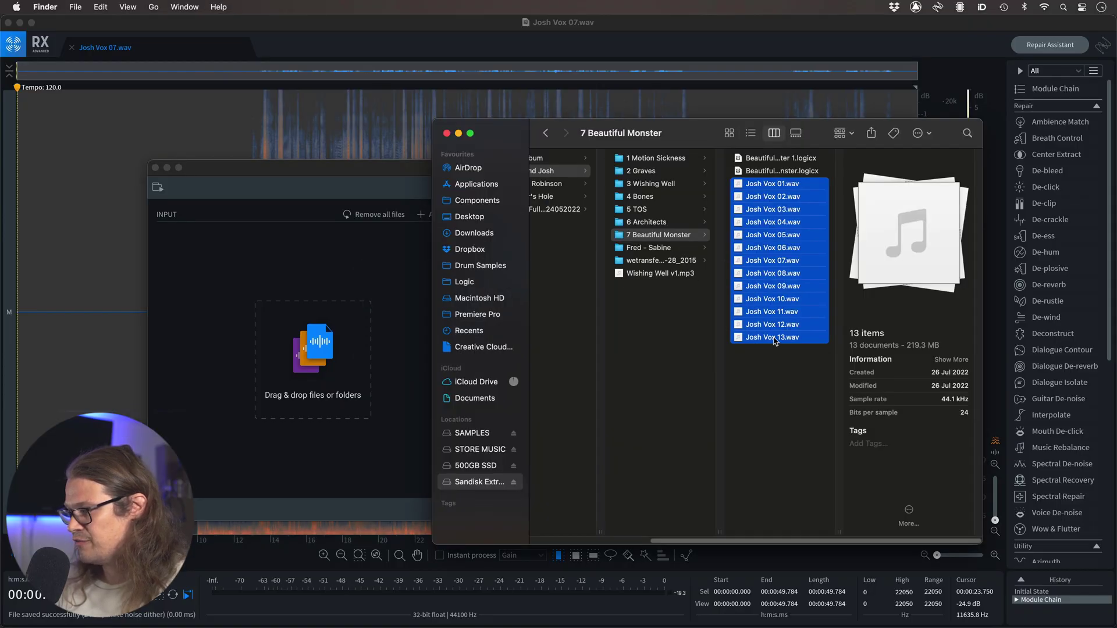
drag(740, 186, 354, 331)
click(391, 186)
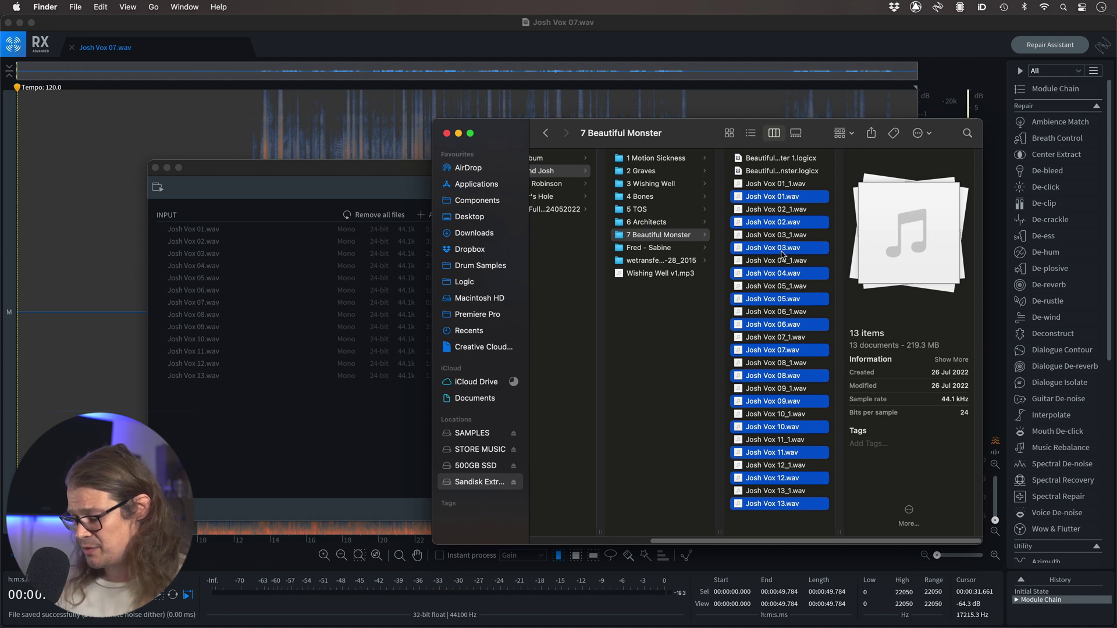
- Move the original Josh Vox WAVs to the Bin and select the 13 processed _1 files for renaming
key(super+BackSpace)
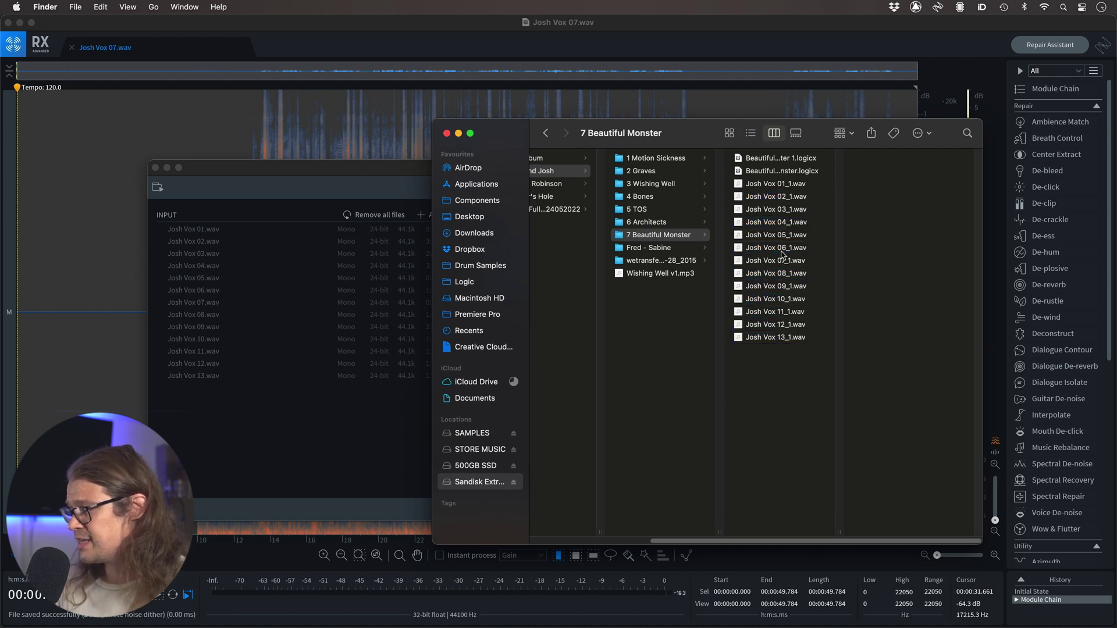
drag(774, 348, 781, 189)
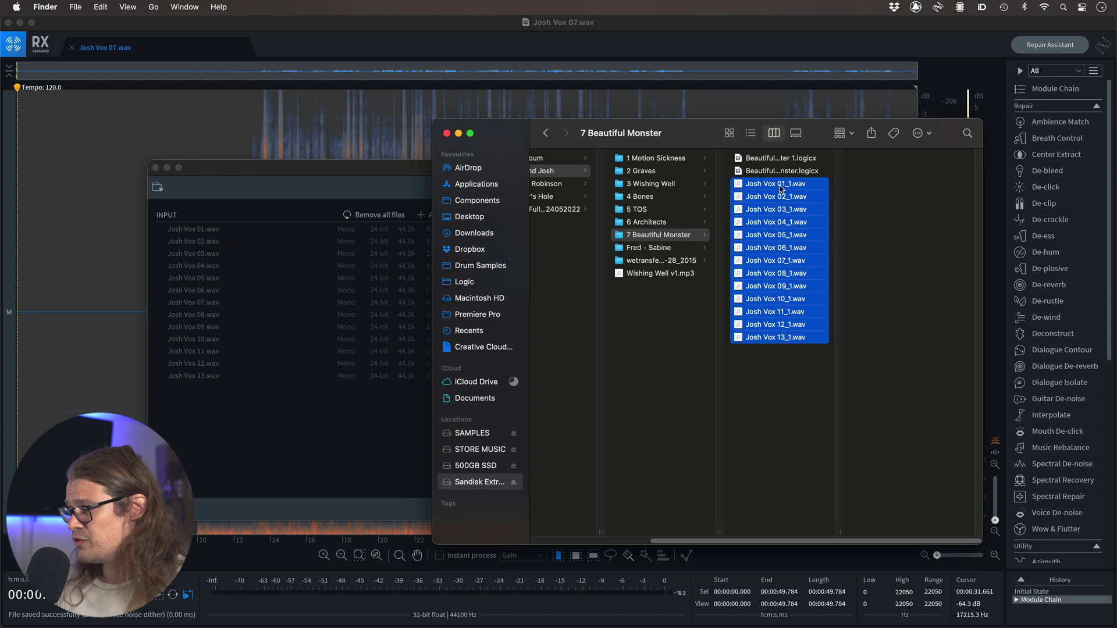
right_click(781, 188)
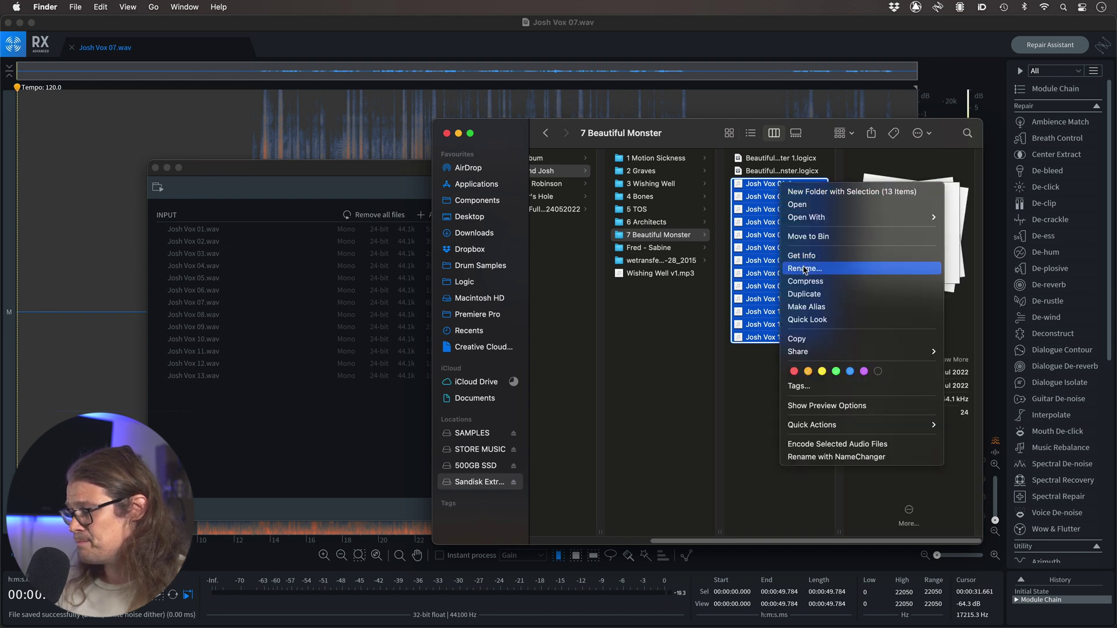
key(Escape)
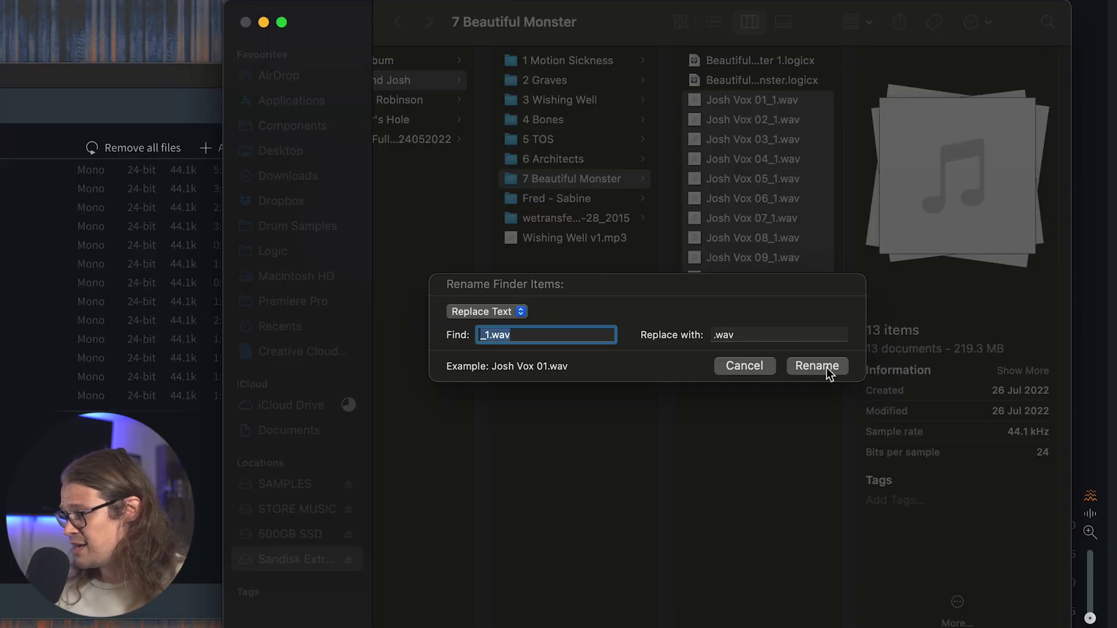
- Rename the processed files to Josh Vox 01–13.wav without _1, then switch to Logic Pro
click(826, 368)
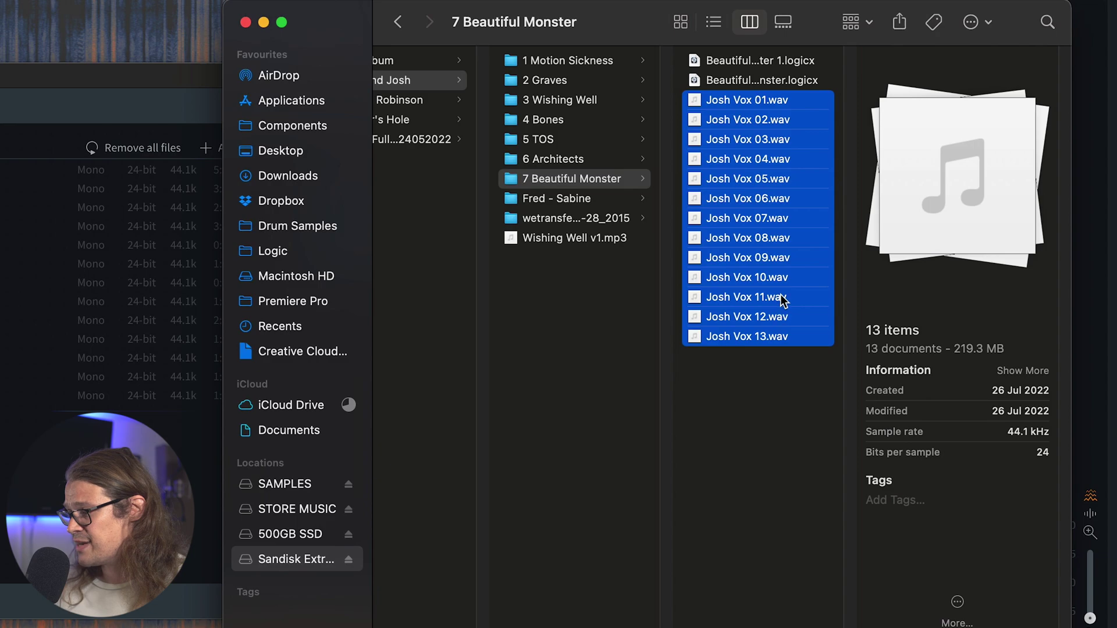
key(super+Tab)
key(super+Tab)
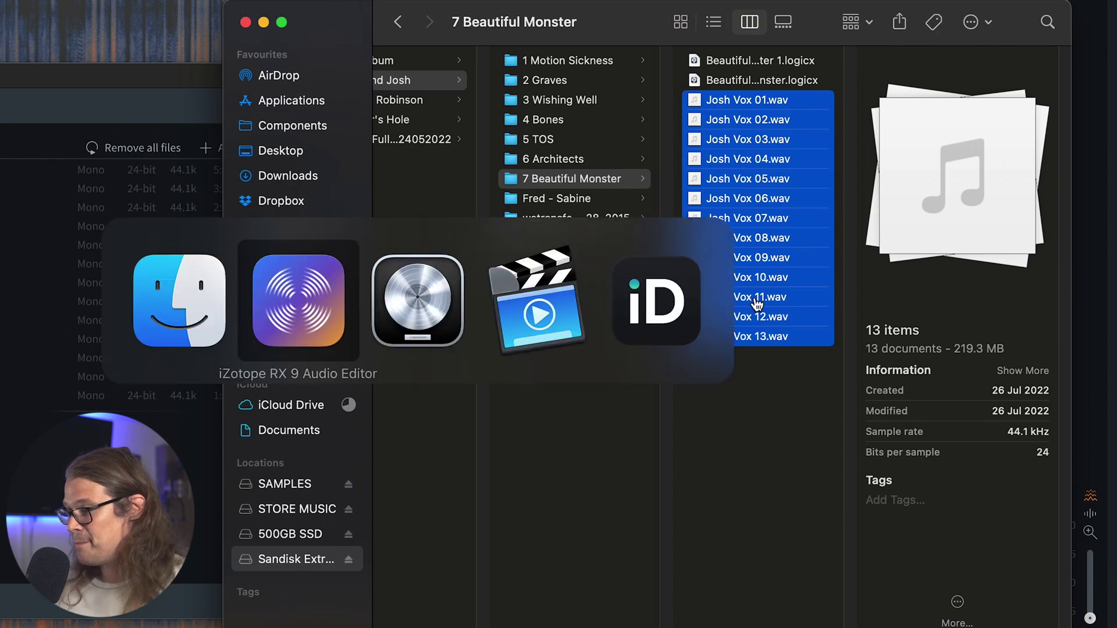